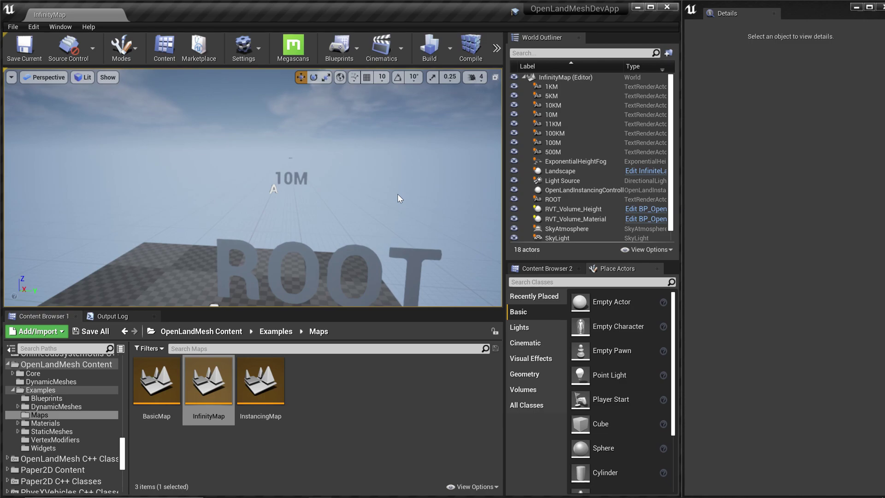
Play-test InfinityMap around the ROOT marker, running the character across the landscape, and stop the session
{"action": "mouse_move", "coordinate": [397, 193]}
{"action": "right_mouse_down"}
{"action": "mouse_move", "coordinate": [397, 230]}
{"action": "mouse_move", "coordinate": [401, 188]}
{"action": "right_mouse_up"}
{"action": "right_click_drag", "start_coordinate": [295, 169], "coordinate": [387, 154]}
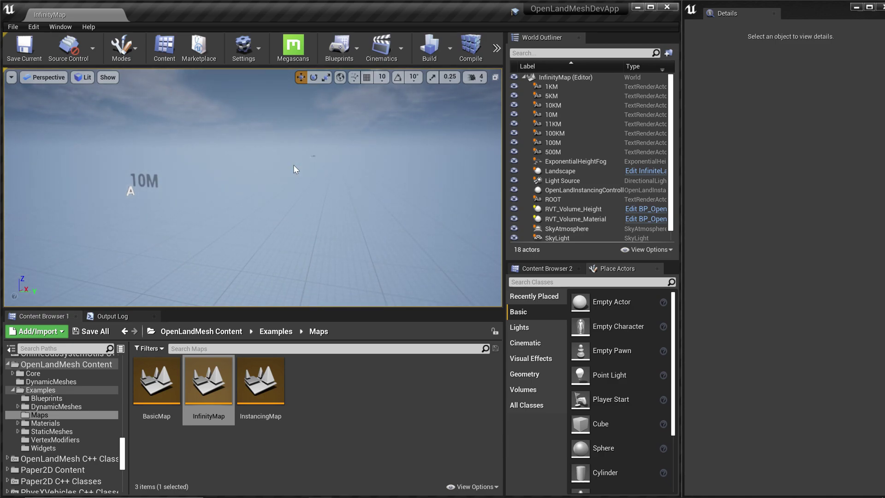
{"action": "key", "text": "alt+p"}
{"action": "key", "text": "w"}
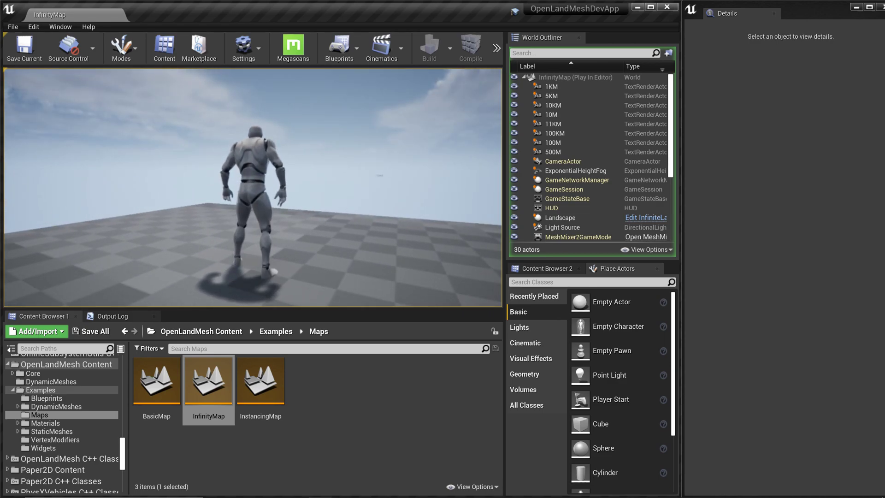
{"action": "key", "text": "a"}
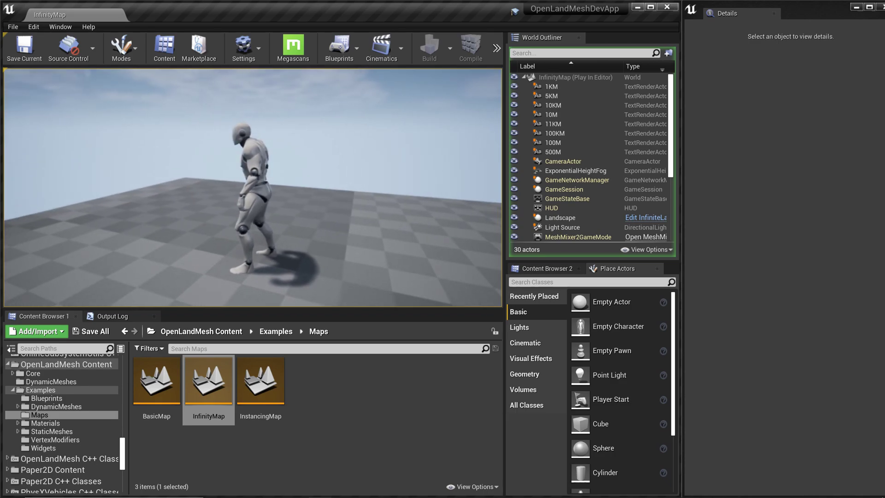
{"action": "key", "text": "w"}
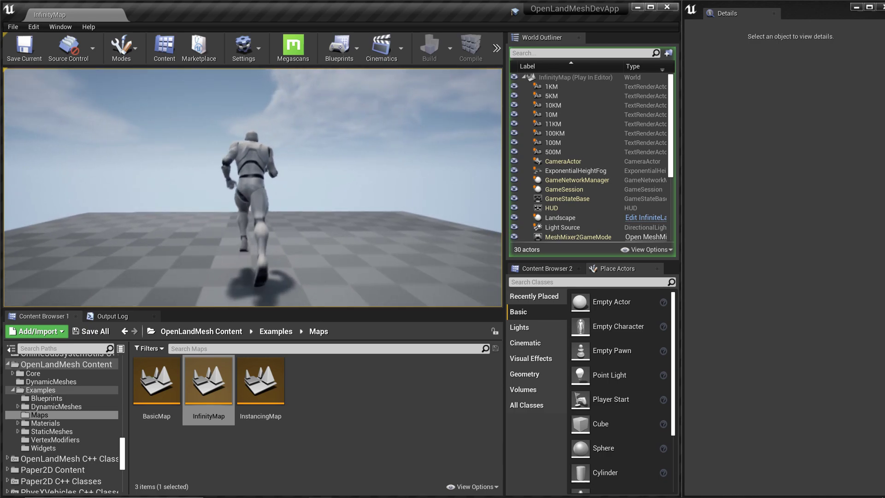
{"action": "key", "text": "Escape"}
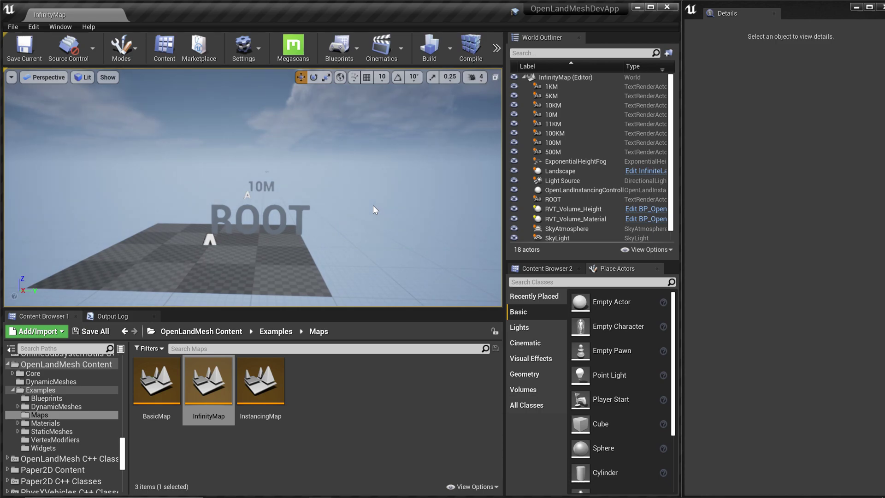
Jump the viewport through the saved camera positions out to the 10 KM and 100 KM markers to inspect the landscape
{"action": "key", "text": "2"}
{"action": "key", "text": "3"}
{"action": "key", "text": "4"}
{"action": "key", "text": "5"}
{"action": "key", "text": "6"}
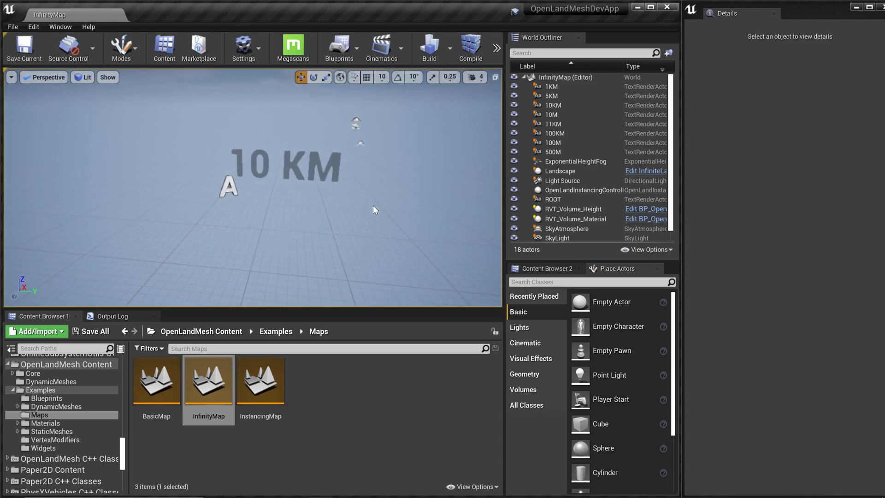
{"action": "key", "text": "7"}
{"action": "key", "text": "4"}
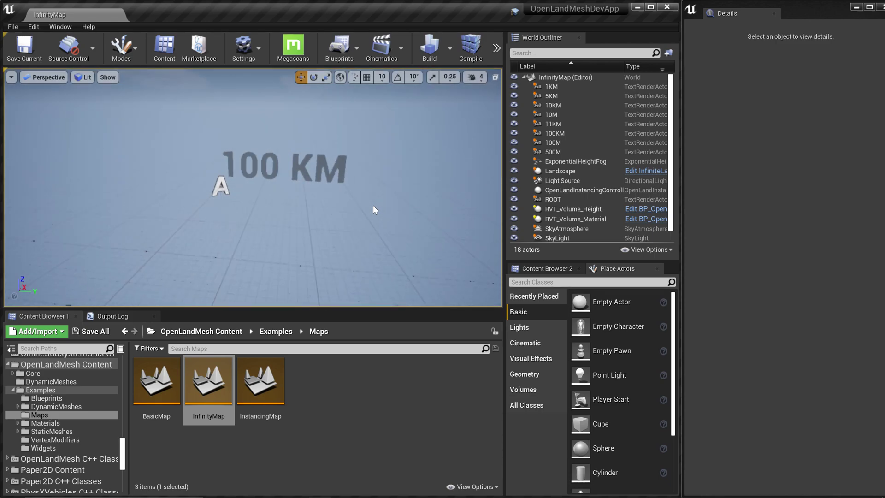
{"action": "right_click_drag", "start_coordinate": [373, 210], "coordinate": [361, 193]}
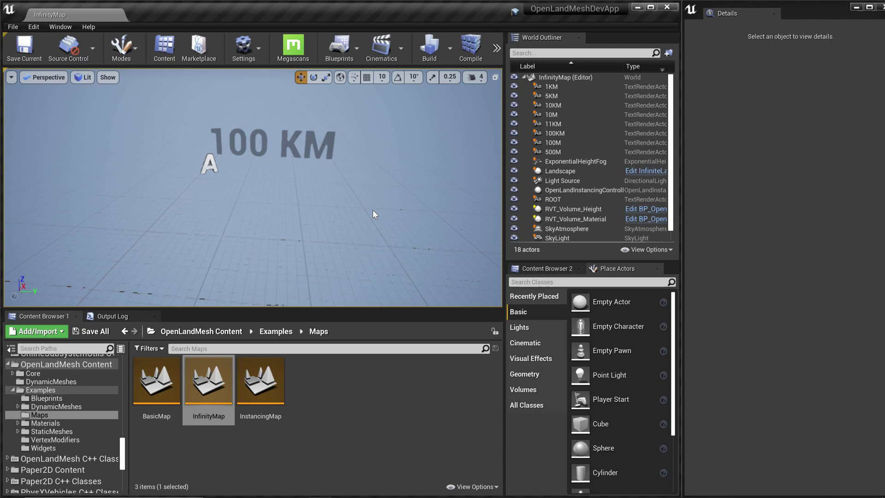
Select the Landscape actor and play-test its checker texture near the 10M marker, ending the session after a short run
{"action": "left_click", "coordinate": [374, 210]}
{"action": "key", "text": "f"}
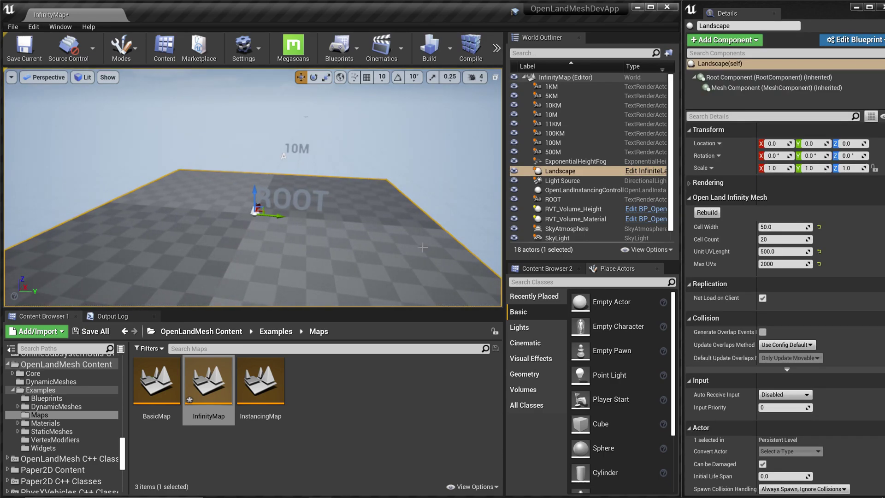
{"action": "key", "text": "alt+p"}
{"action": "key", "text": "w"}
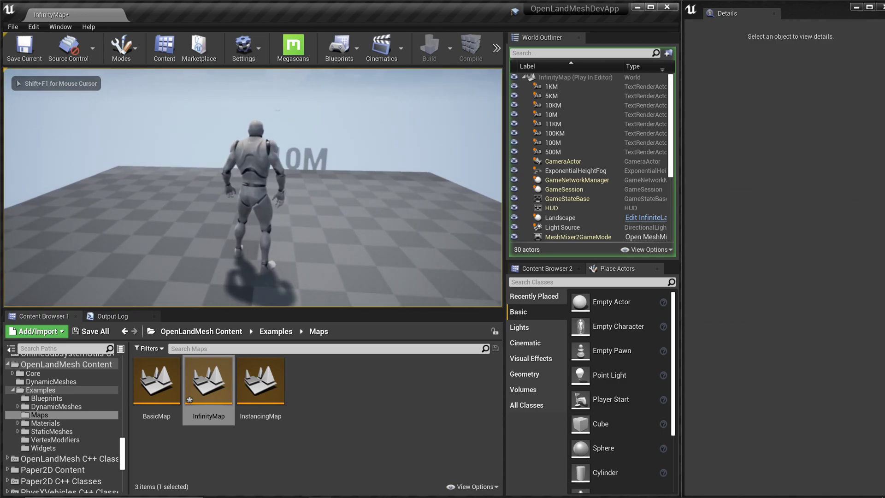
{"action": "key", "text": "Escape"}
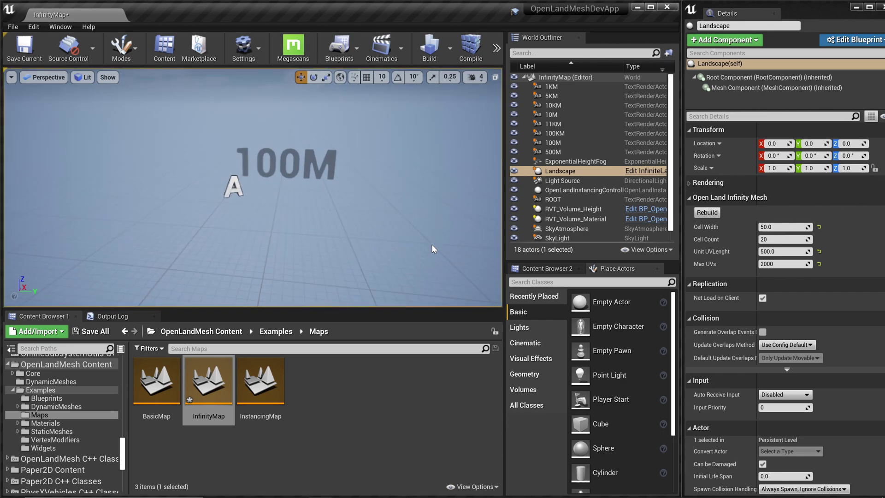
Play-test the landscape texture at the 100M marker and again at a farther marker, running the character forward each time
{"action": "key", "text": "alt+p"}
{"action": "key", "text": "w"}
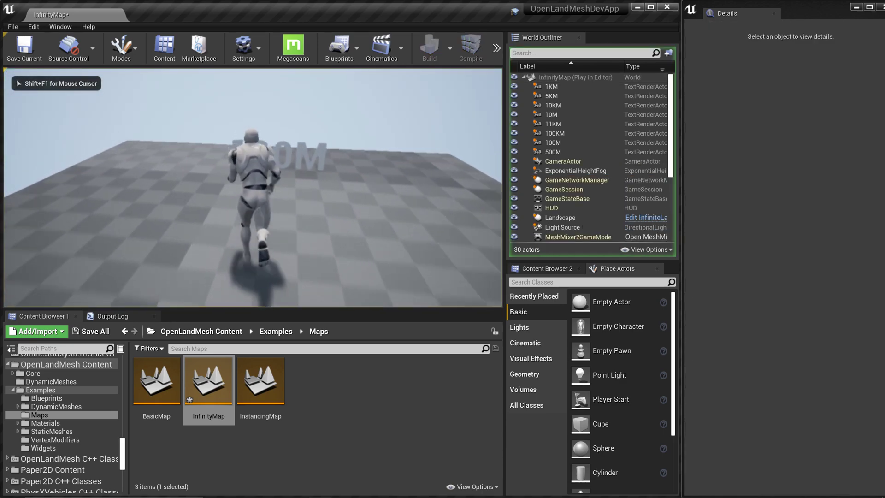
{"action": "key", "text": "Escape"}
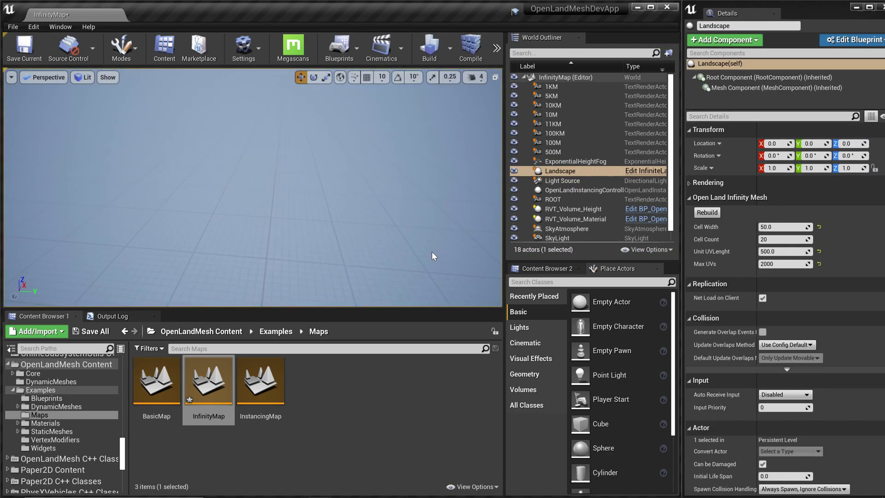
{"action": "key", "text": "alt+p"}
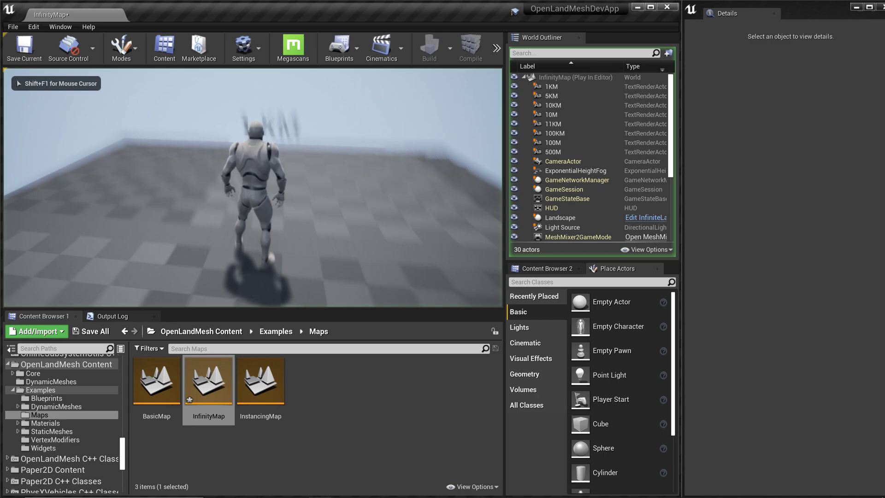
{"action": "key", "text": "w"}
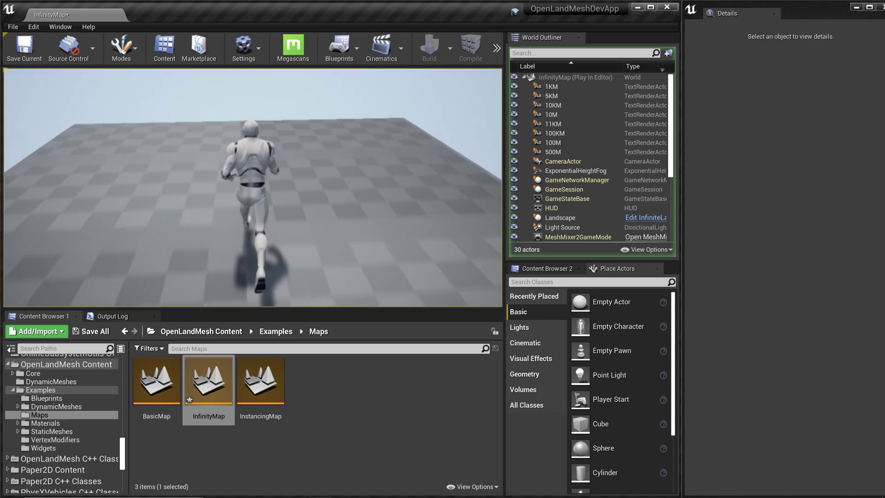
{"action": "key", "text": "Escape"}
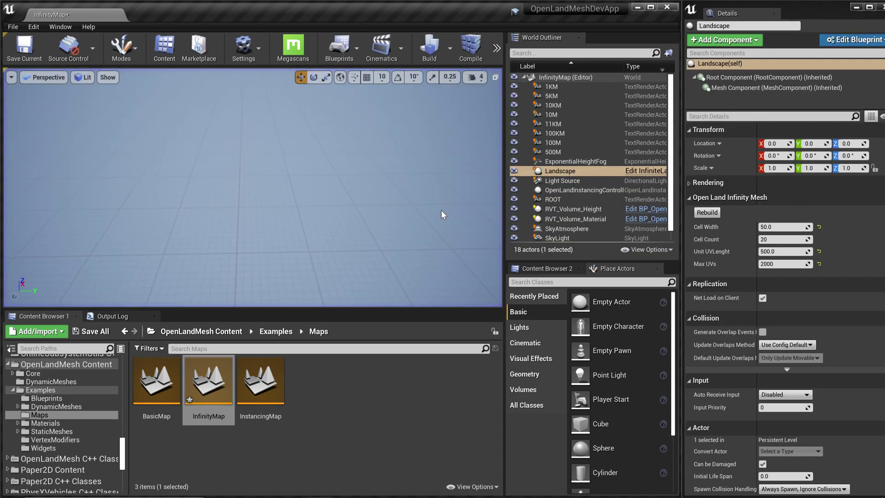
Play-test the landscape at a kilometre-range marker to check the texture distortion, and stop the session
{"action": "key", "text": "alt+p"}
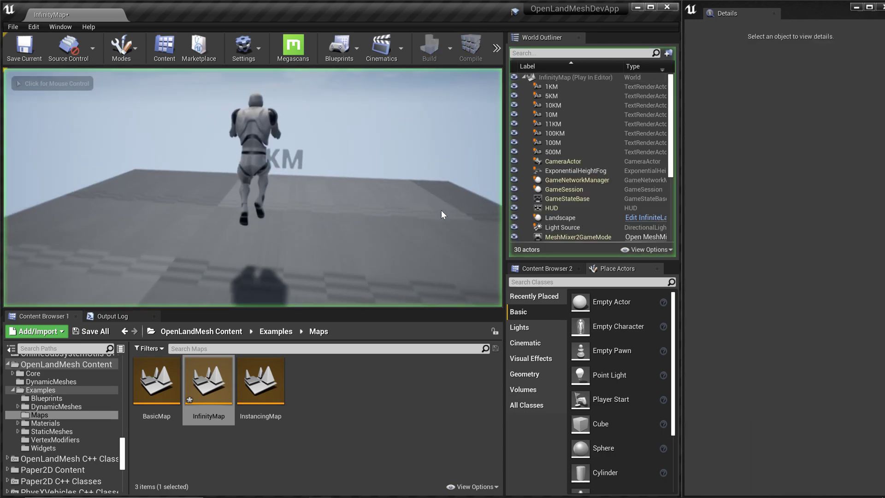
{"action": "key", "text": "w"}
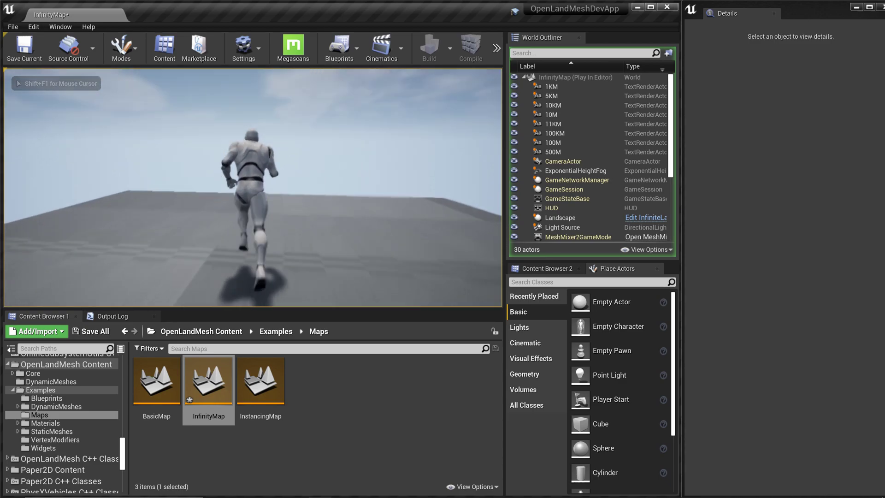
{"action": "key", "text": "Escape"}
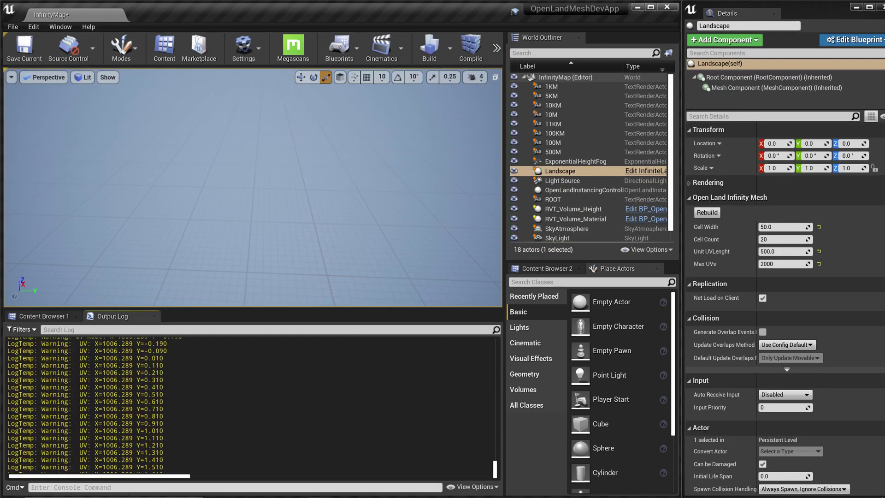
Examine the landscape's logged root and vertex UV coordinates in the output log
{"action": "left_click_drag", "start_coordinate": [100, 403], "coordinate": [163, 432]}
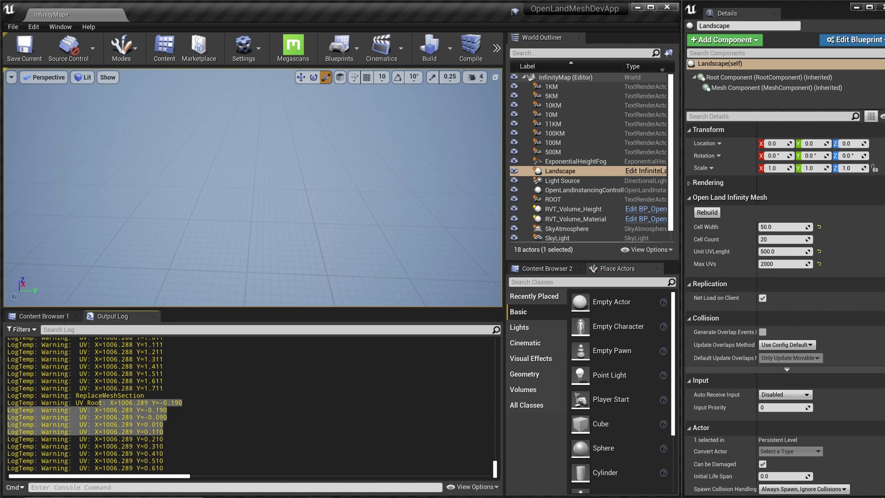
{"action": "scroll", "coordinate": [94, 405], "scroll_direction": "down", "scroll_amount": 3}
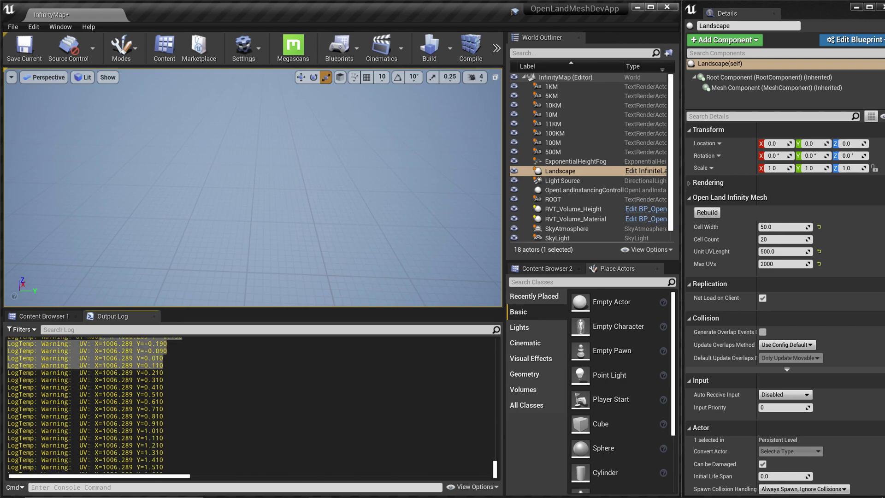
{"action": "left_click_drag", "start_coordinate": [102, 416], "coordinate": [129, 416]}
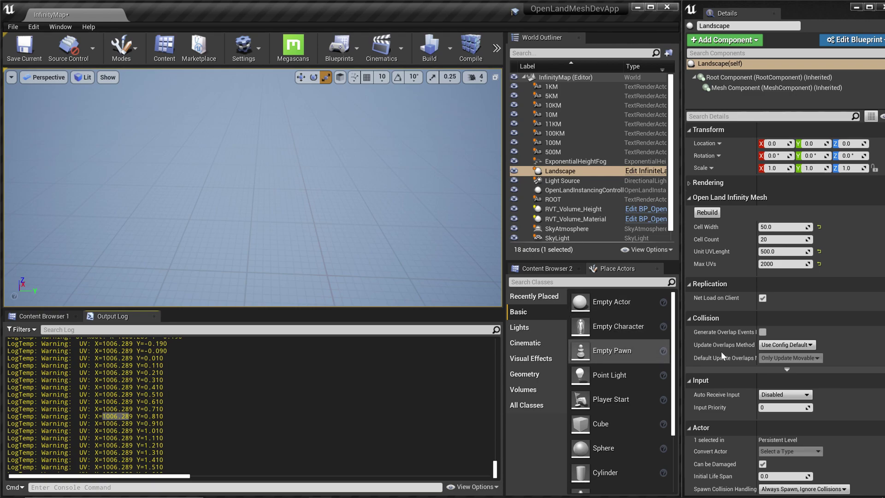
Set the Landscape actor's Max UVs to 10
{"action": "left_click", "coordinate": [778, 263]}
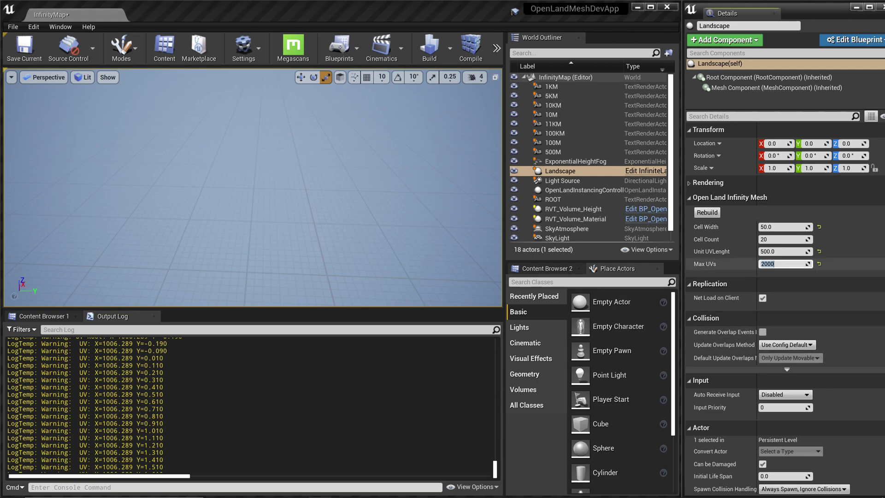
{"action": "type", "text": "10"}
{"action": "key", "text": "Return"}
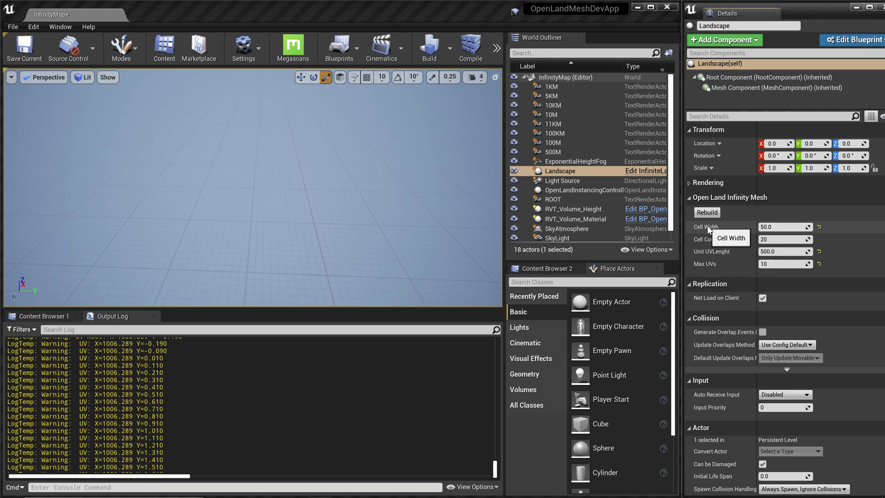
Return to the ROOT marker and play-test the landscape with the new UV limit, running the character forward
{"action": "left_click", "coordinate": [393, 223]}
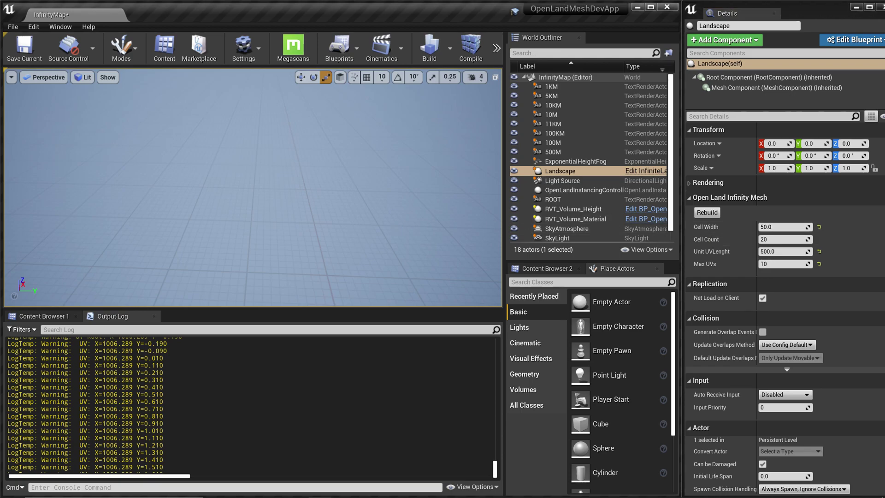
{"action": "scroll", "coordinate": [392, 223], "scroll_direction": "down", "scroll_amount": 3}
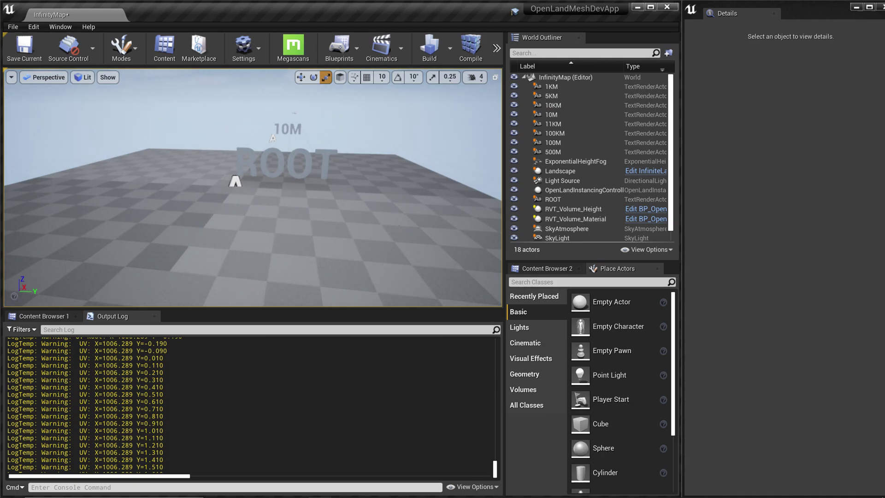
{"action": "key", "text": "alt+p"}
{"action": "key", "text": "w"}
{"action": "key", "text": "w"}
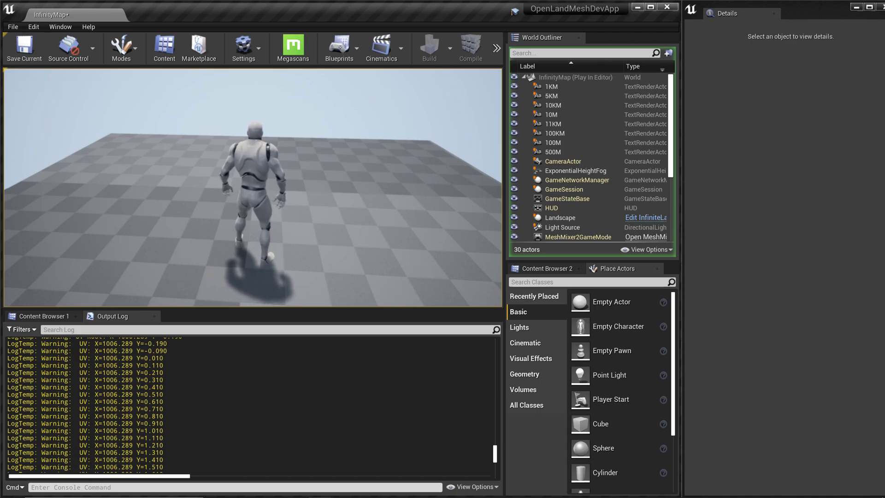
Repeat the play-test at successively farther markers out to 10 KM, running the character to compare the checker texture
{"action": "key", "text": "Escape"}
{"action": "key", "text": "alt+p"}
{"action": "key", "text": "w"}
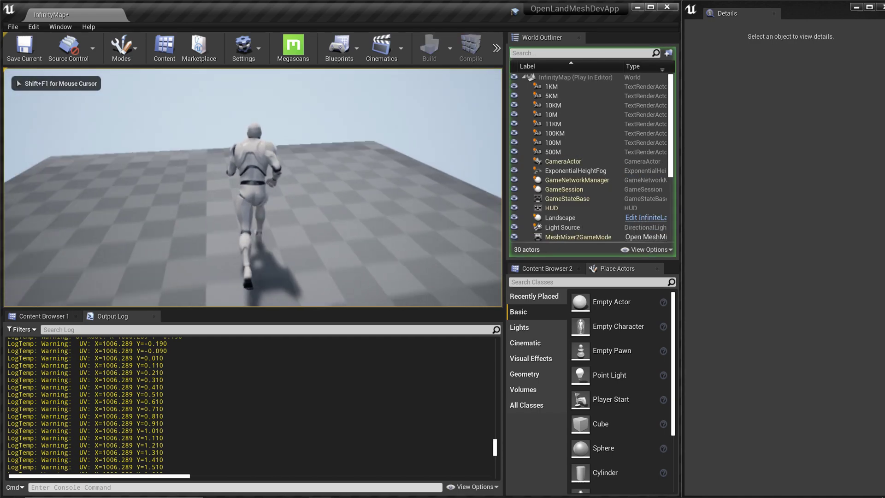
{"action": "key", "text": "shift+F1"}
{"action": "key", "text": "Escape"}
{"action": "key", "text": "alt+p"}
{"action": "key", "text": "w"}
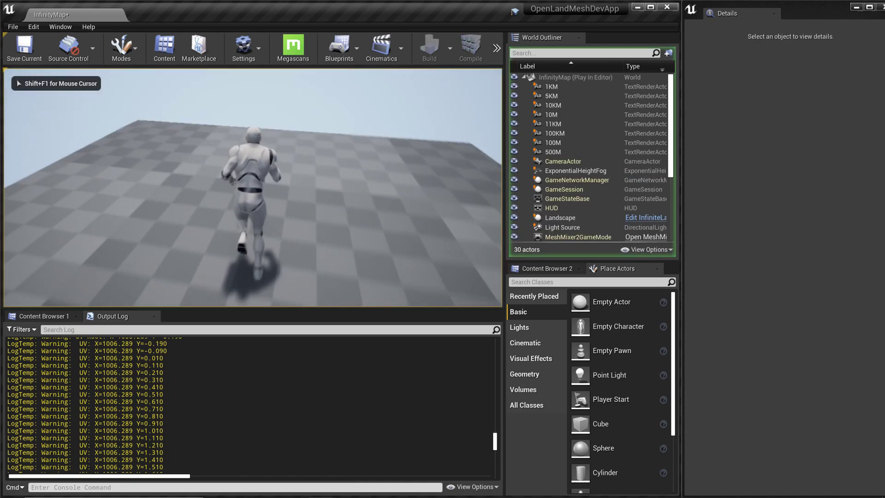
{"action": "key", "text": "Escape"}
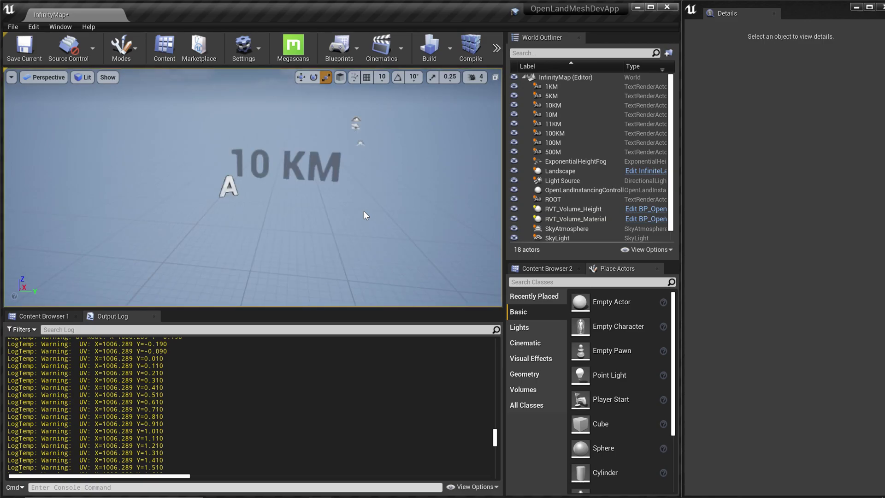
{"action": "key", "text": "alt+p"}
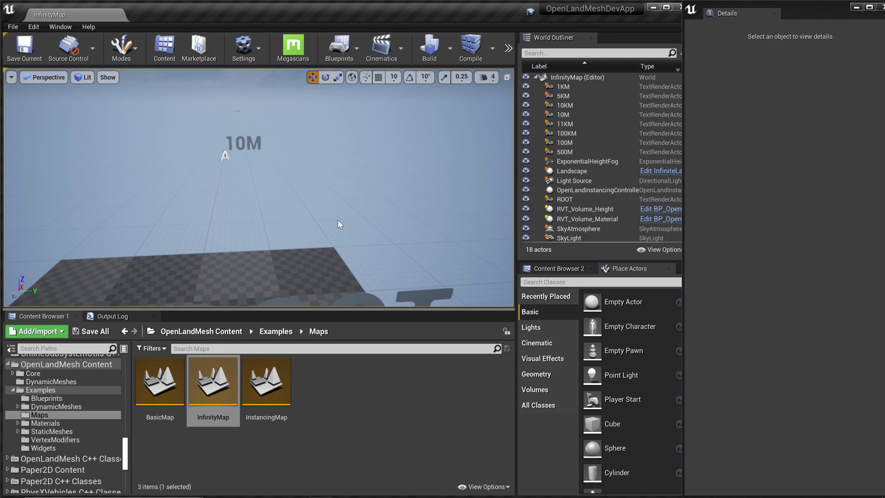
{"action": "right_click_drag", "start_coordinate": [352, 220], "coordinate": [309, 193]}
{"action": "key", "text": "q"}
{"action": "key", "text": "d"}
{"action": "key", "text": "e"}
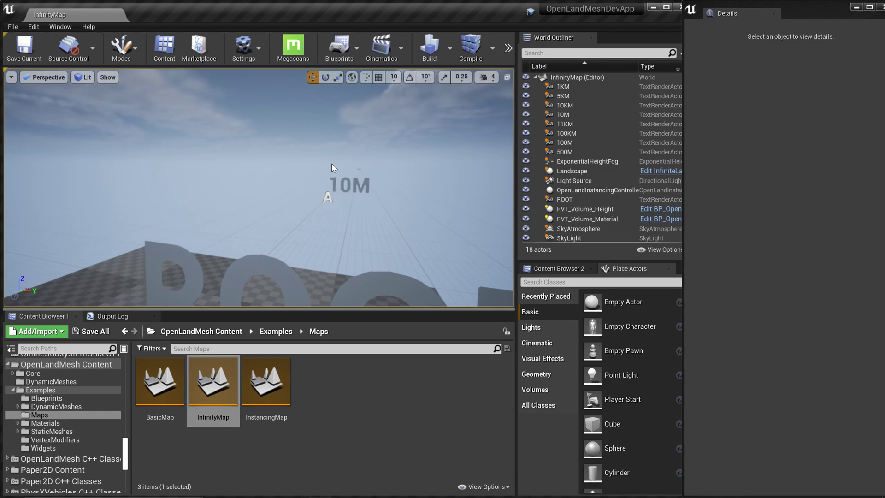
{"action": "mouse_move", "coordinate": [341, 143]}
{"action": "right_mouse_down"}
{"action": "mouse_move", "coordinate": [350, 143]}
{"action": "mouse_move", "coordinate": [338, 147]}
{"action": "right_mouse_up"}
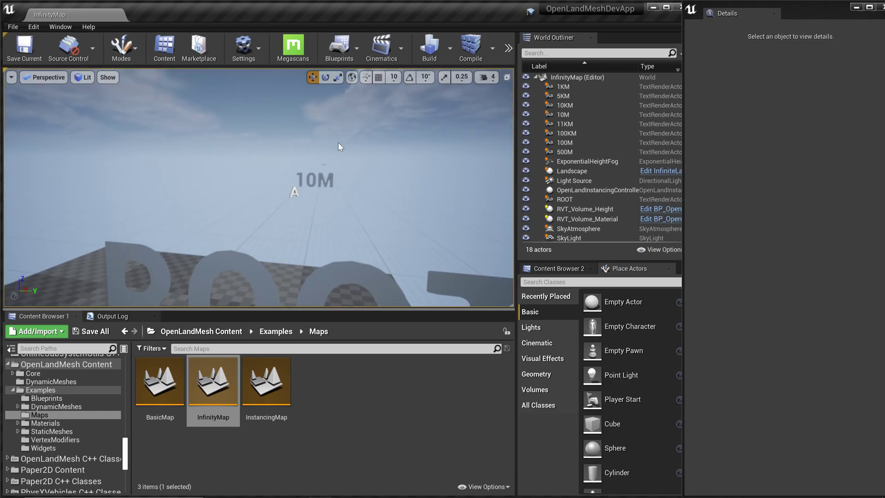